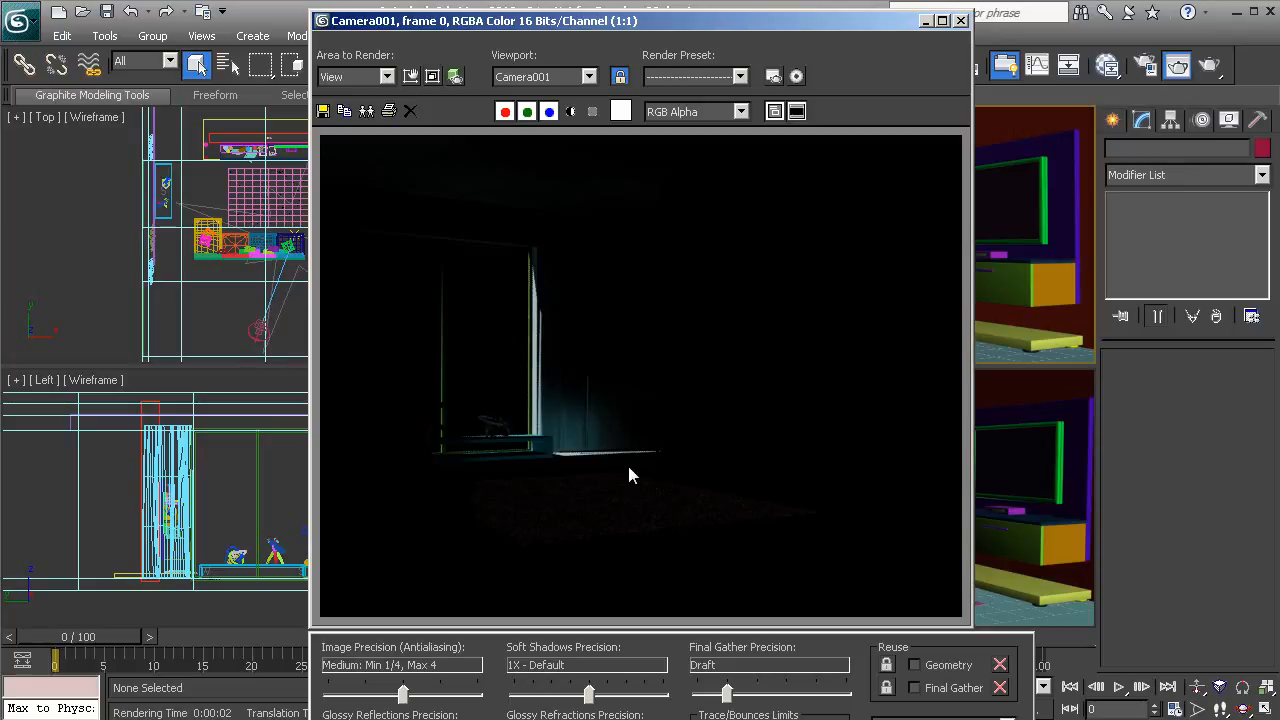
Switch the daylight system's sunlight to mr Sun and its skylight to mr Sky, accepting the mr Physical Sky environment map.
click(960, 20)
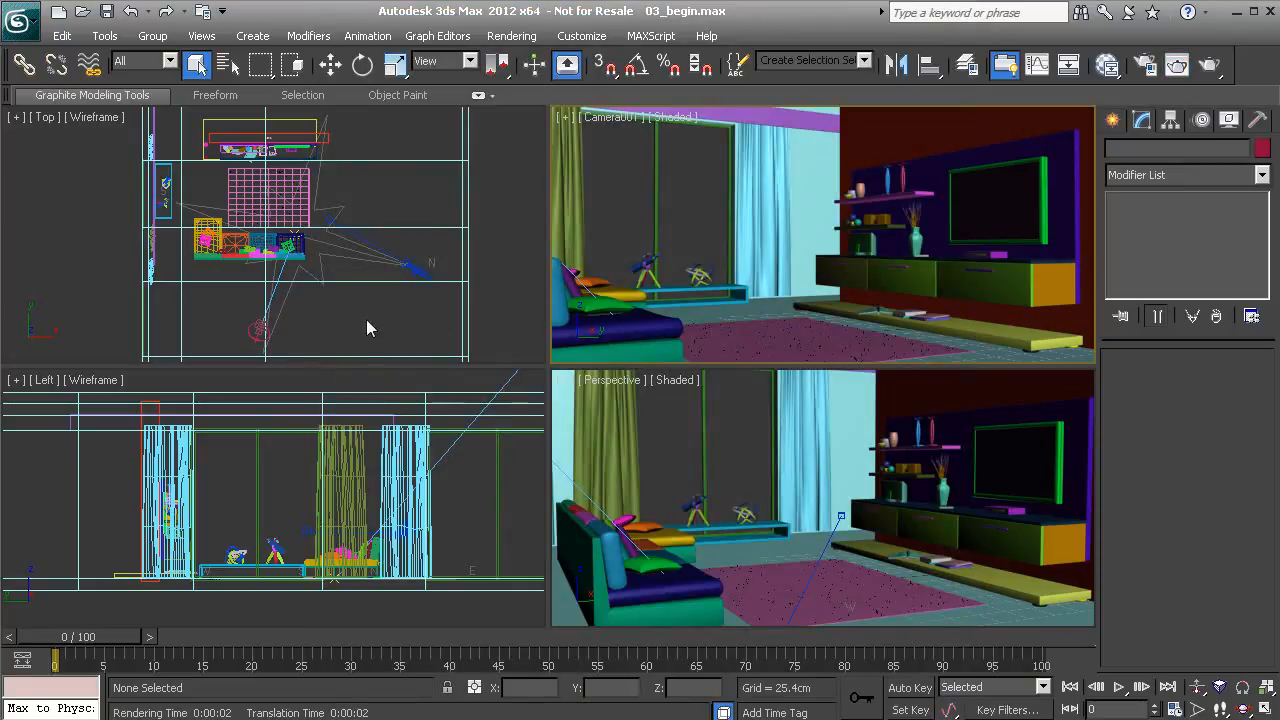
click(259, 330)
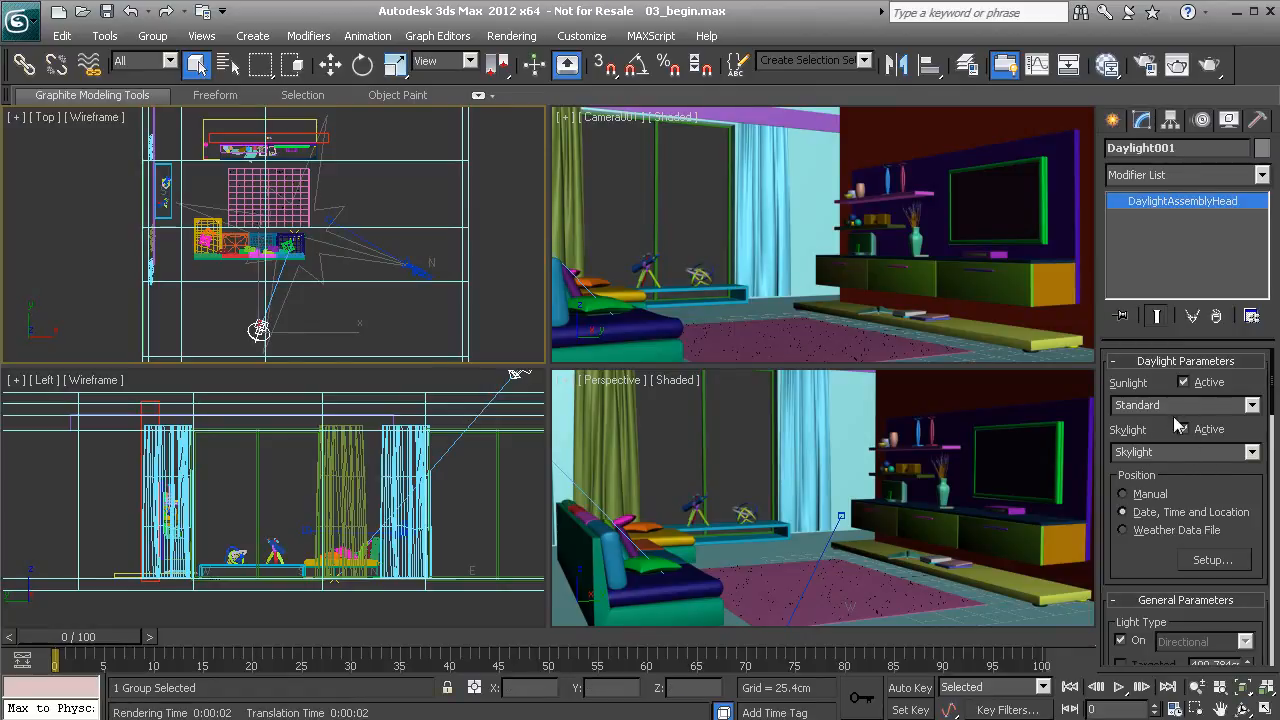
click(1251, 406)
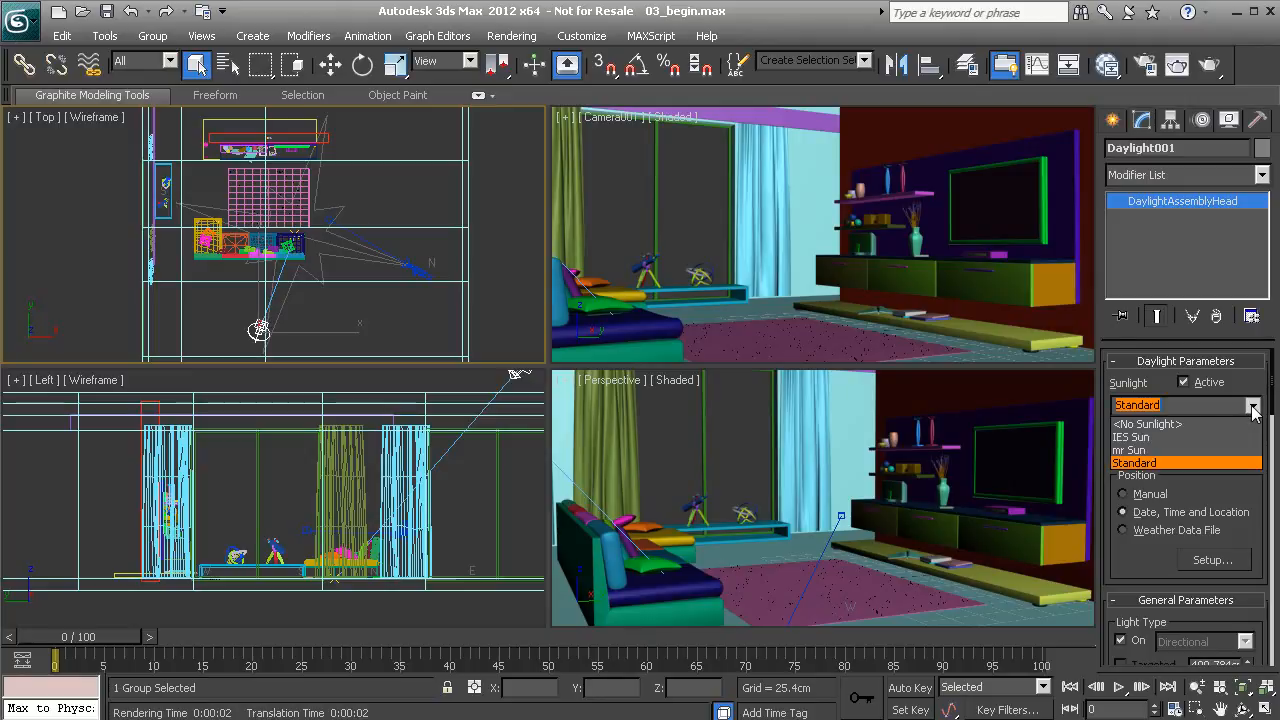
click(1155, 451)
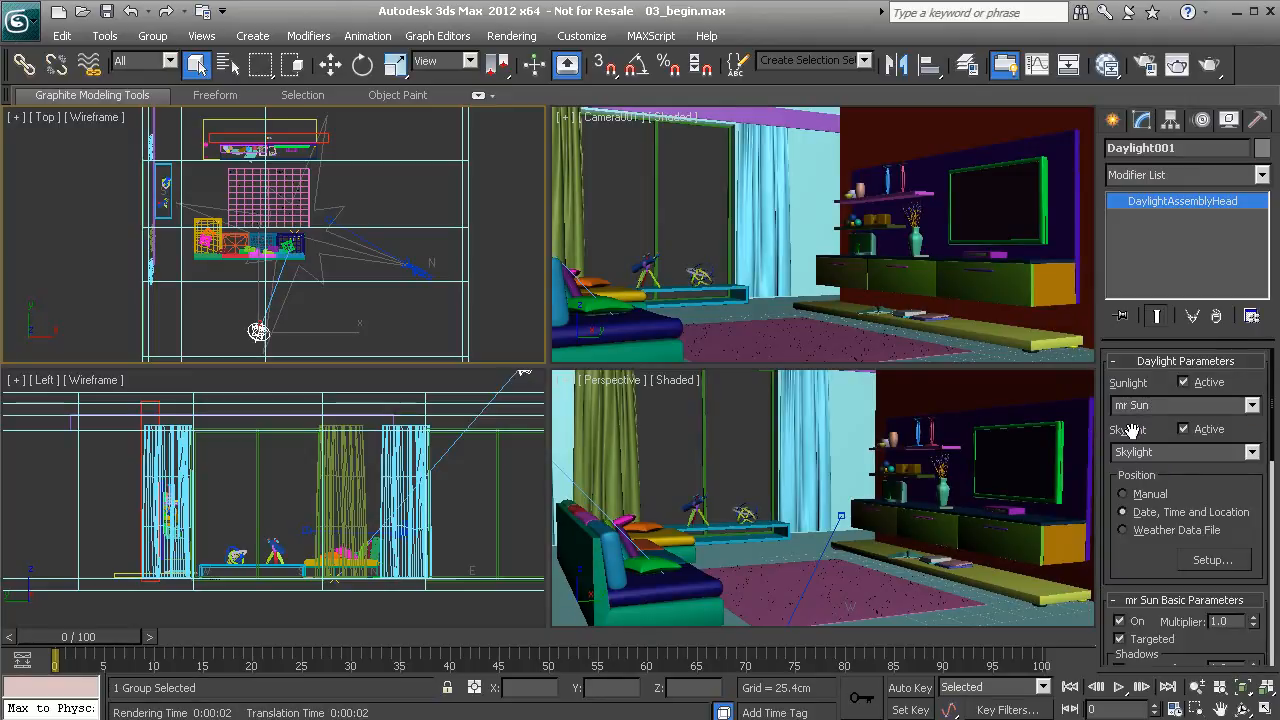
click(1252, 455)
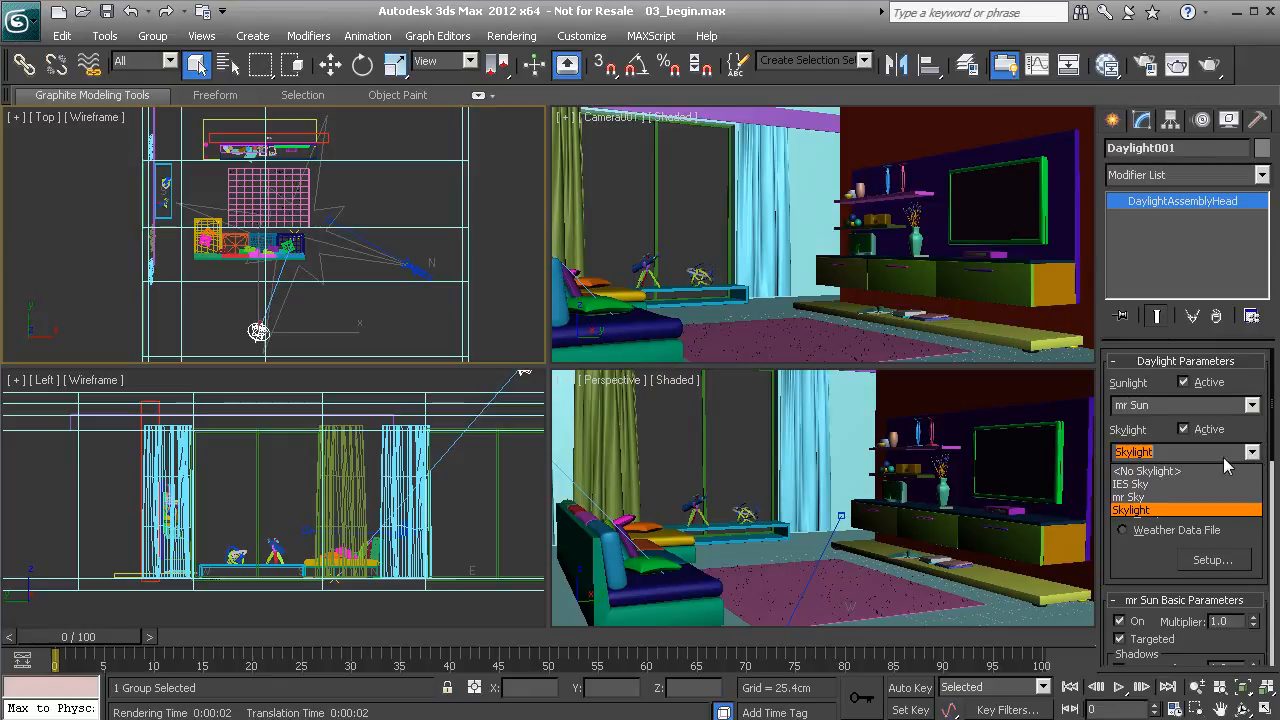
click(1158, 496)
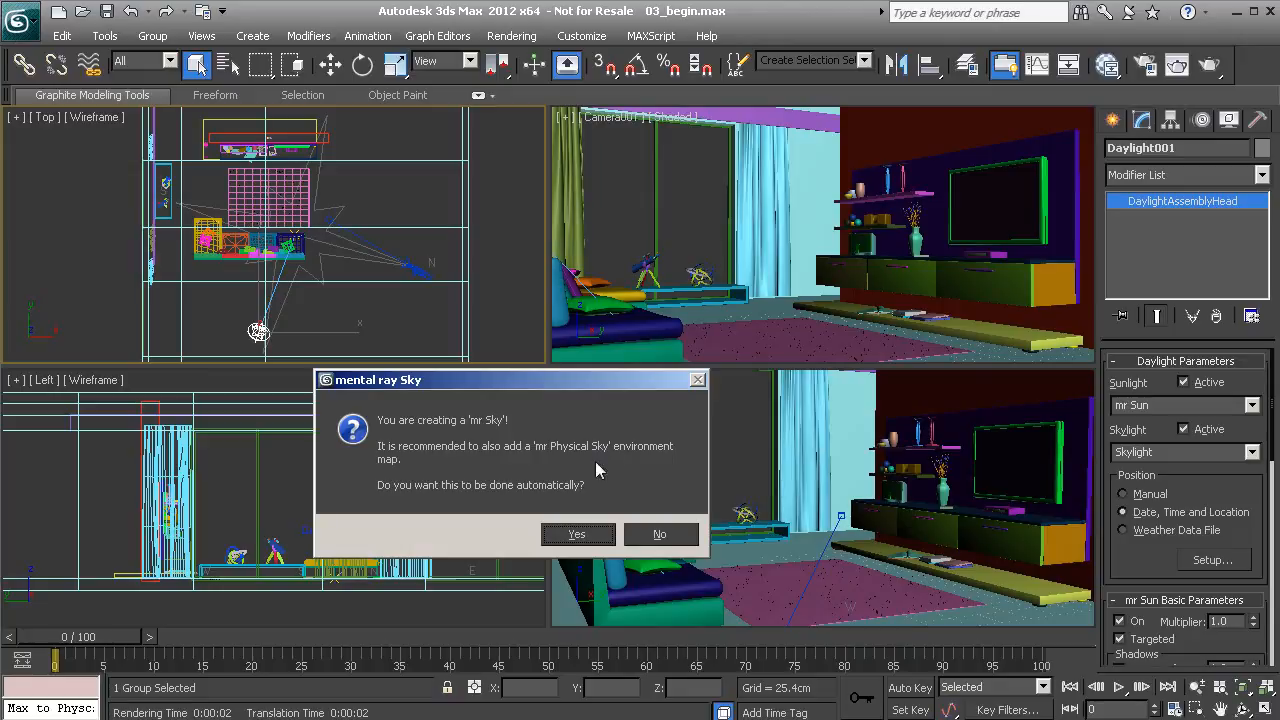
click(575, 532)
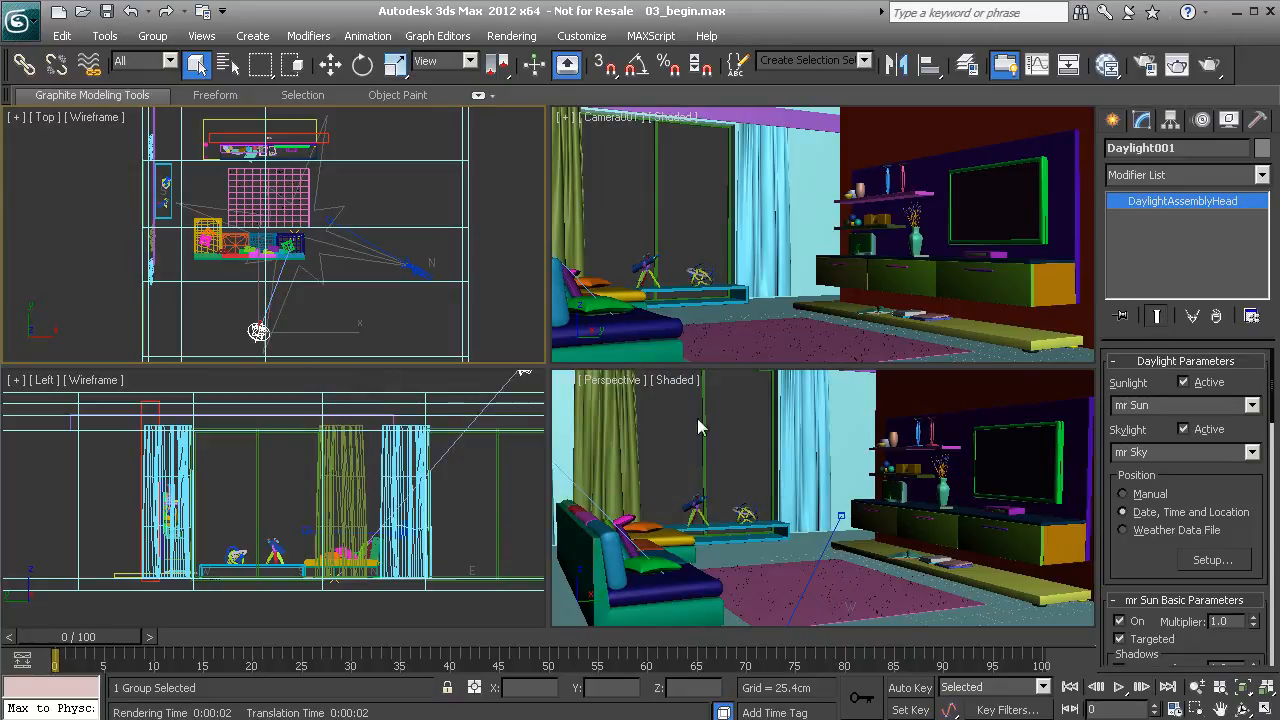
Render the Camera001 view to test the mental ray daylight in the interior.
click(748, 432)
key(shift+q)
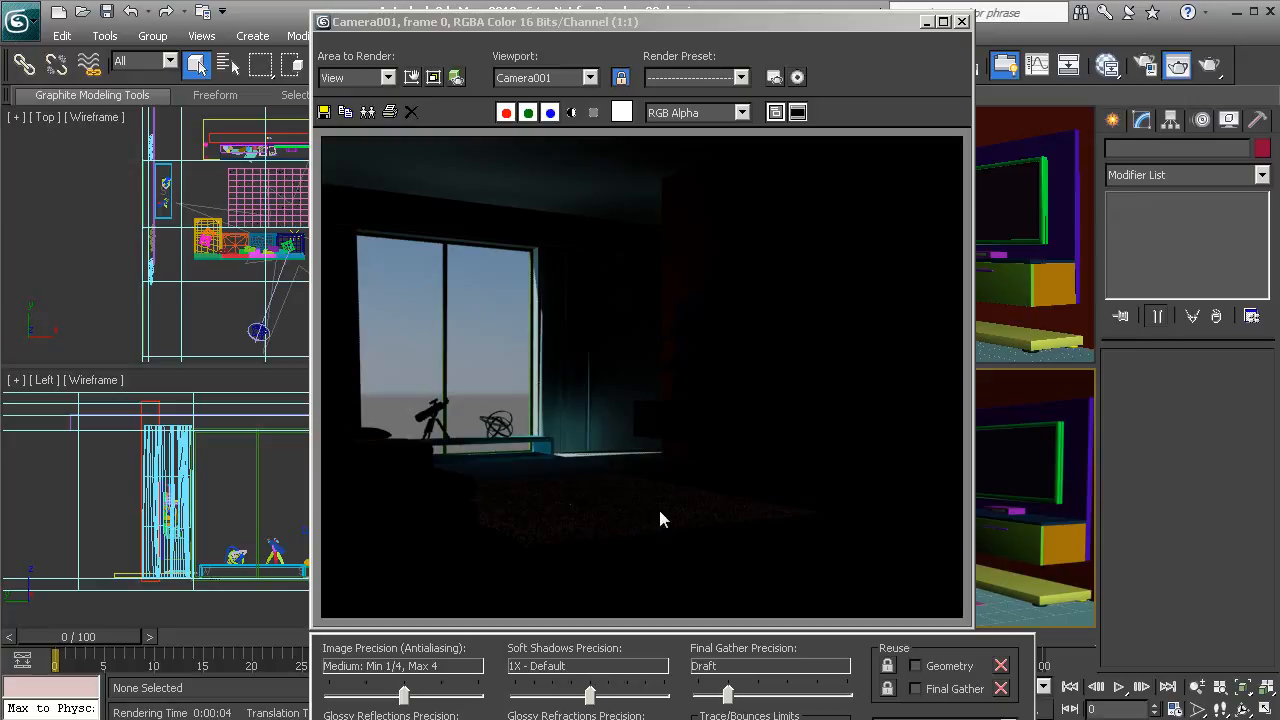
drag(662, 21, 680, 76)
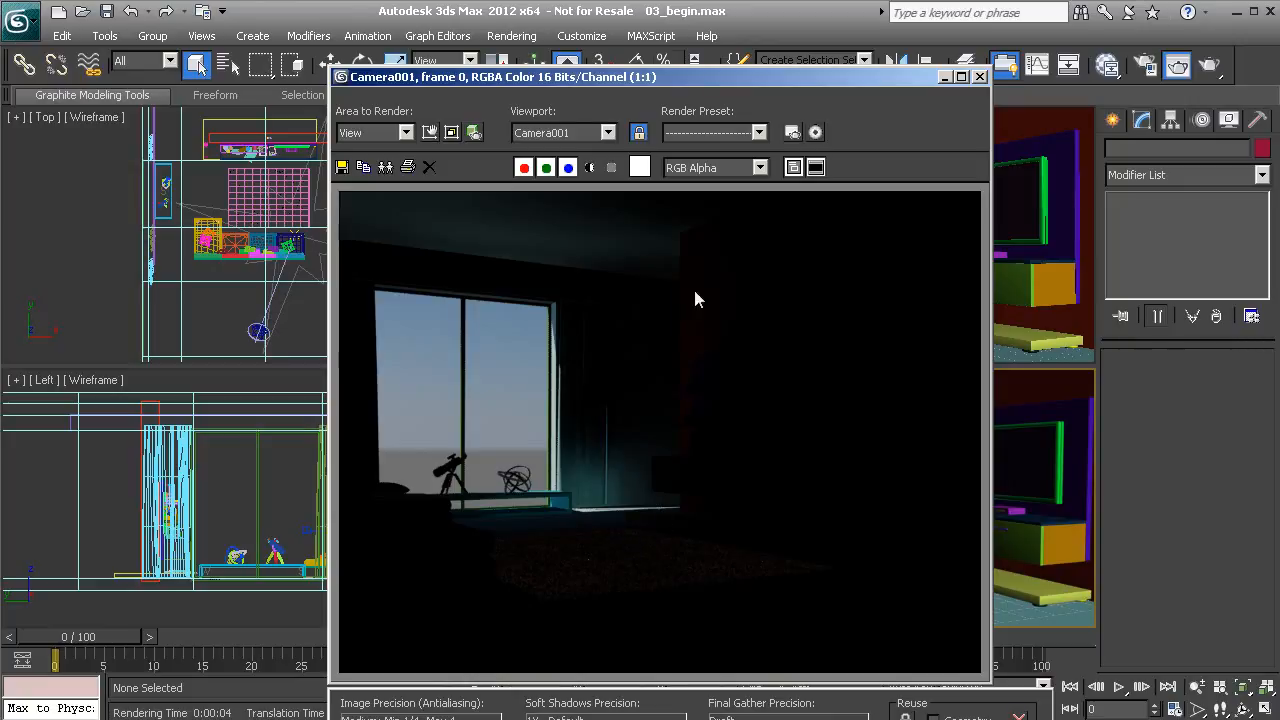
Enable Gamma/LUT correction and make it affect the color selectors and the Material Editor.
click(508, 40)
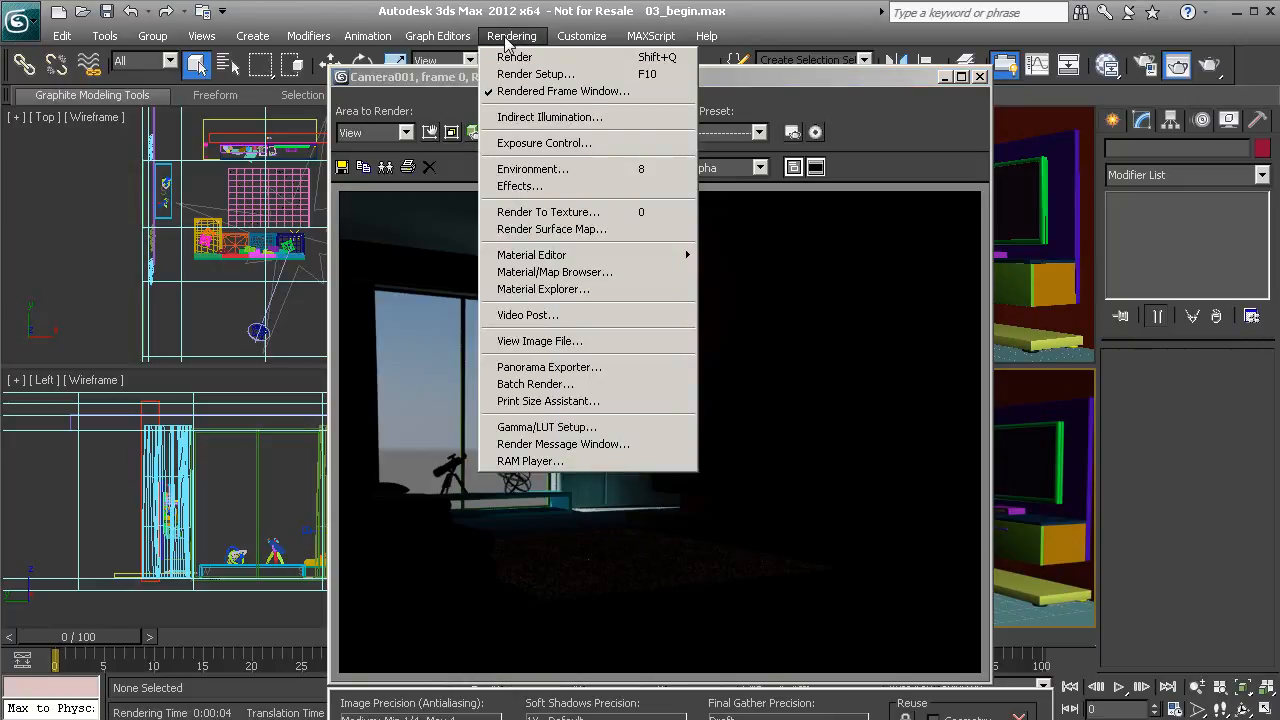
click(604, 429)
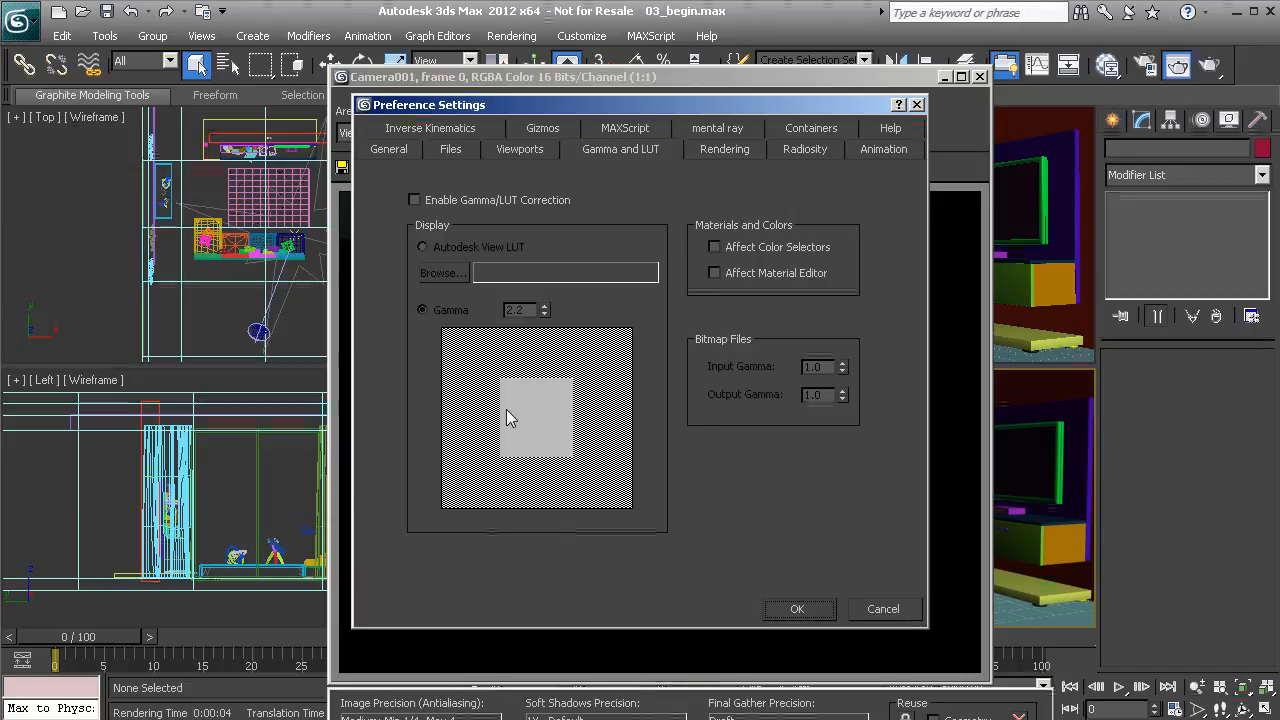
click(447, 205)
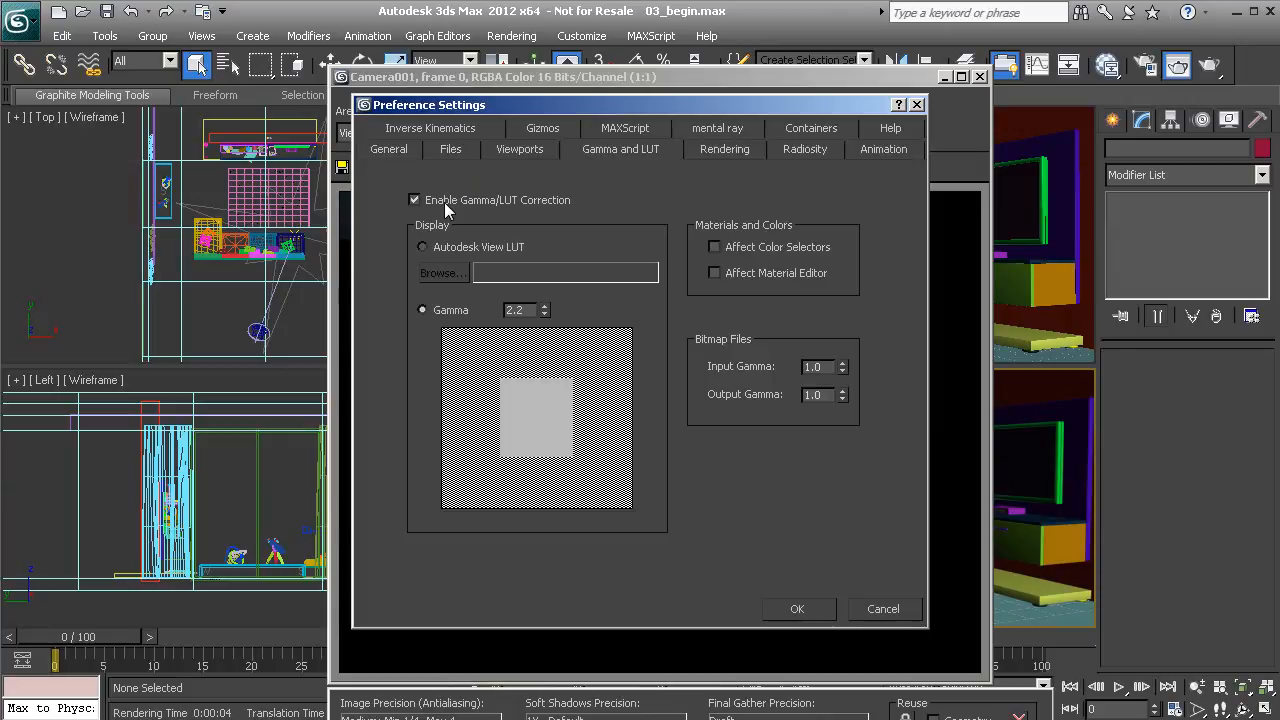
double_click(529, 311)
click(533, 311)
click(730, 250)
click(730, 274)
drag(728, 106, 527, 97)
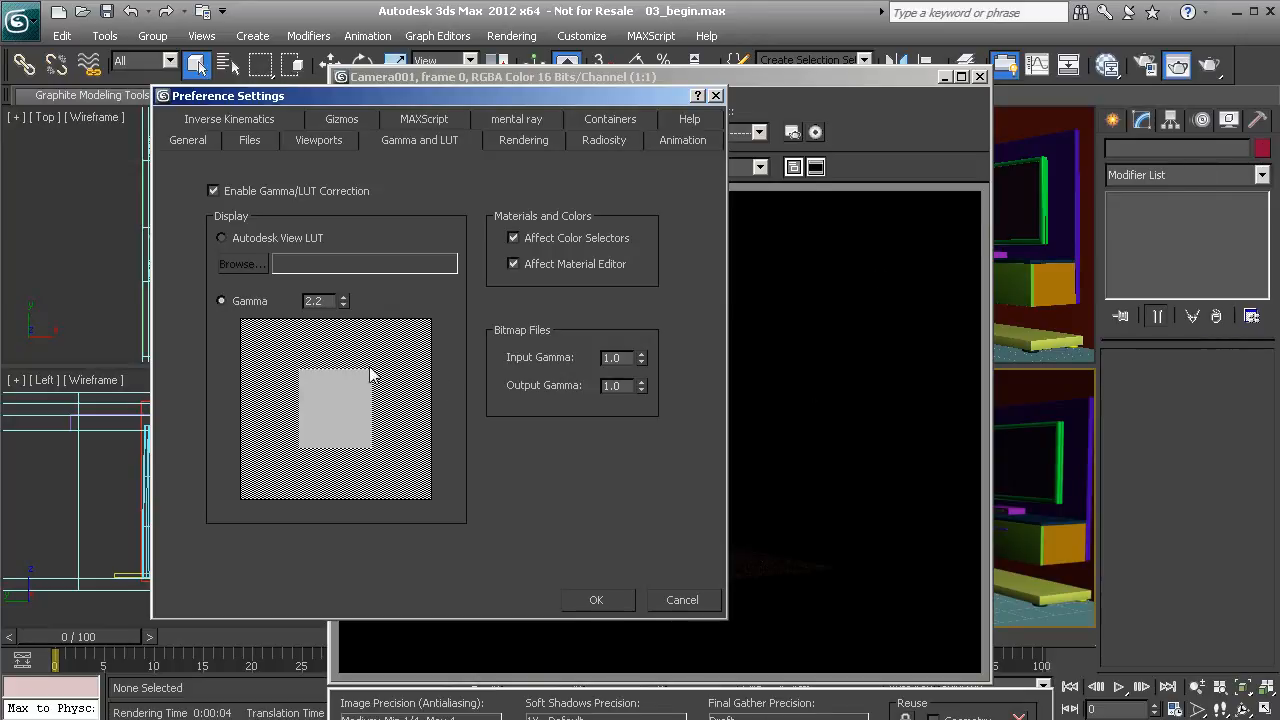
Set the input gamma for bitmap files to 2.2.
double_click(326, 300)
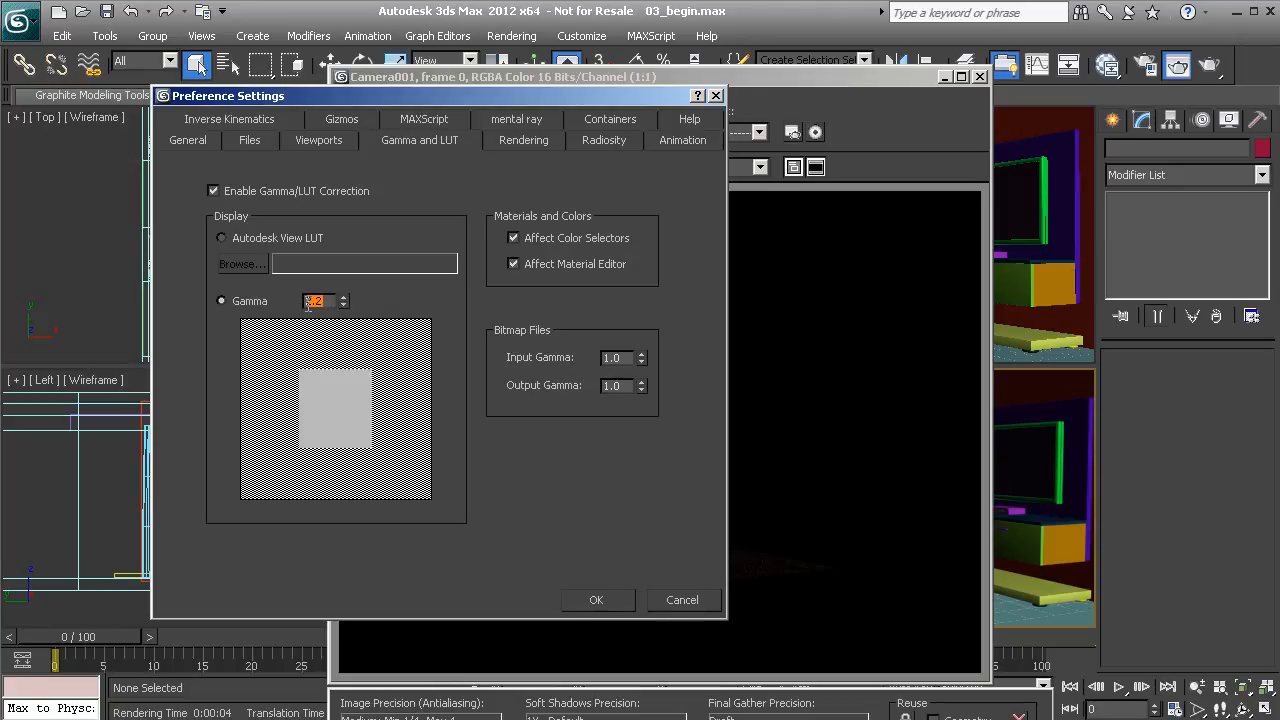
double_click(615, 357)
text(2.2)
key(Return)
click(628, 358)
double_click(628, 358)
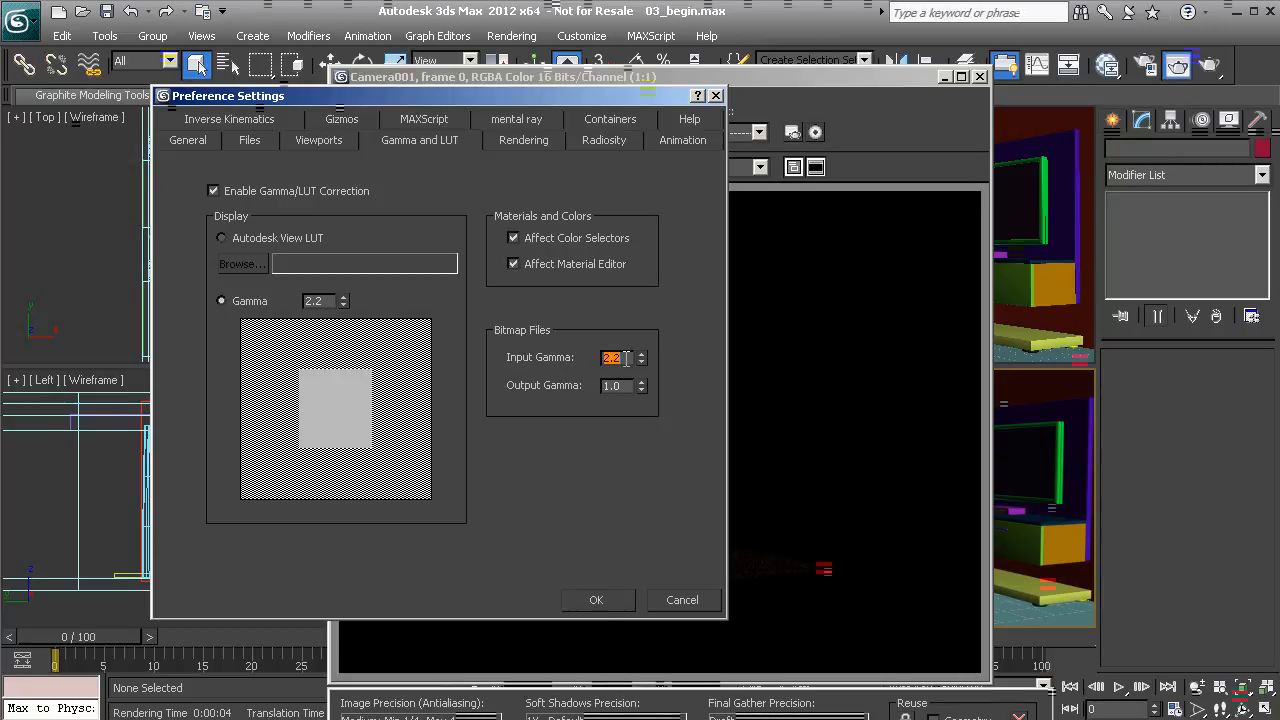
Set the output gamma for bitmap files to 1.0 and accept the preference settings.
click(625, 384)
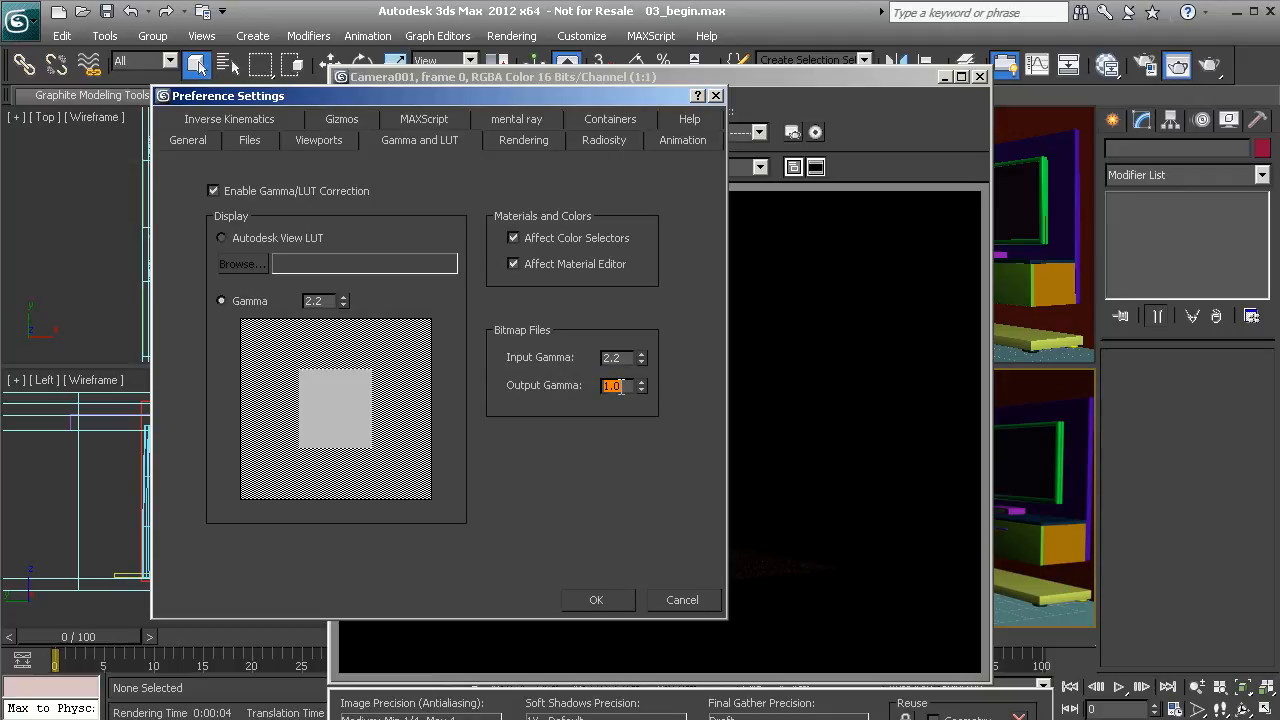
text(2.2)
double_click(629, 388)
text(1)
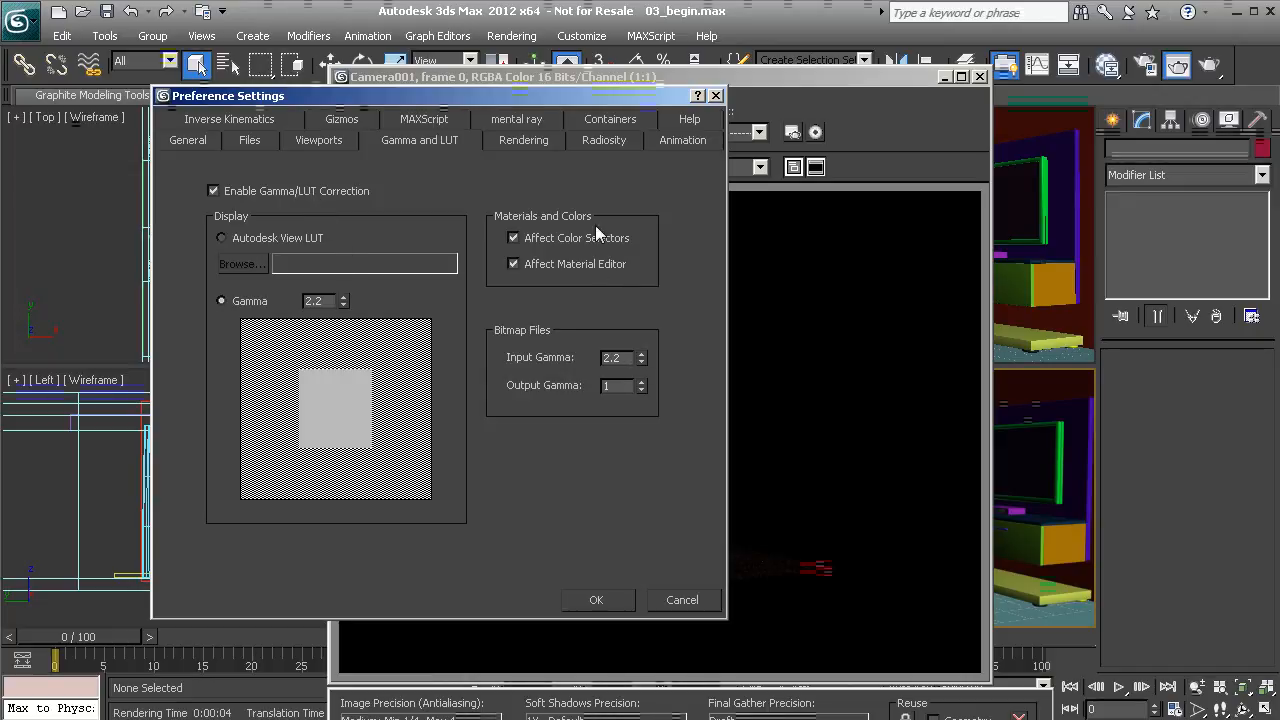
click(615, 358)
click(626, 386)
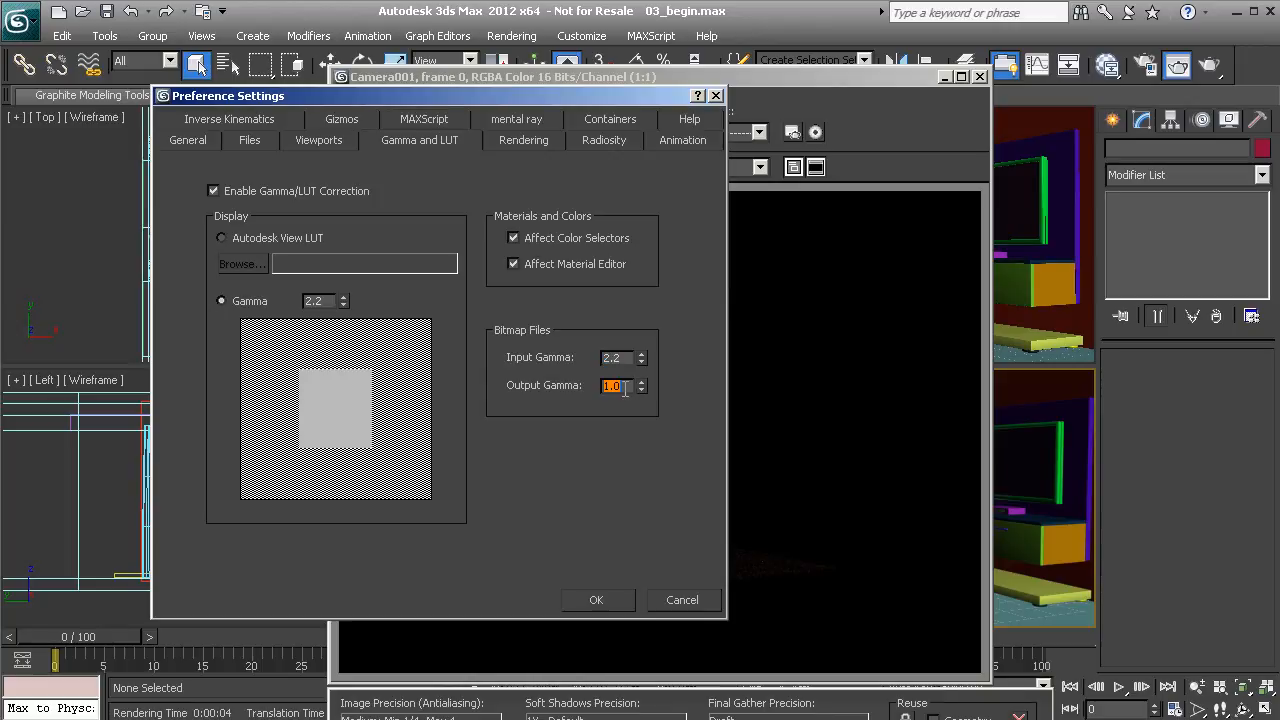
click(598, 598)
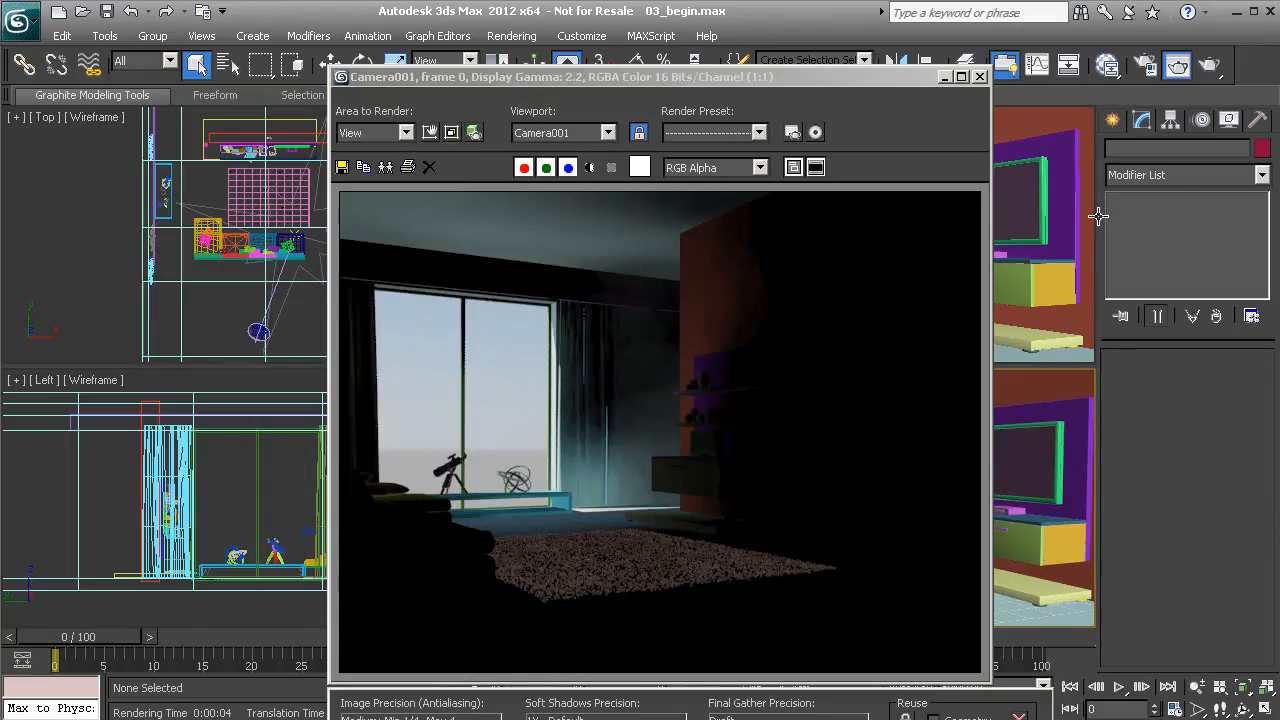
Render the Camera001 view again with gamma correction applied, moving the rendered frame clear of the shaded viewports.
drag(885, 78, 671, 43)
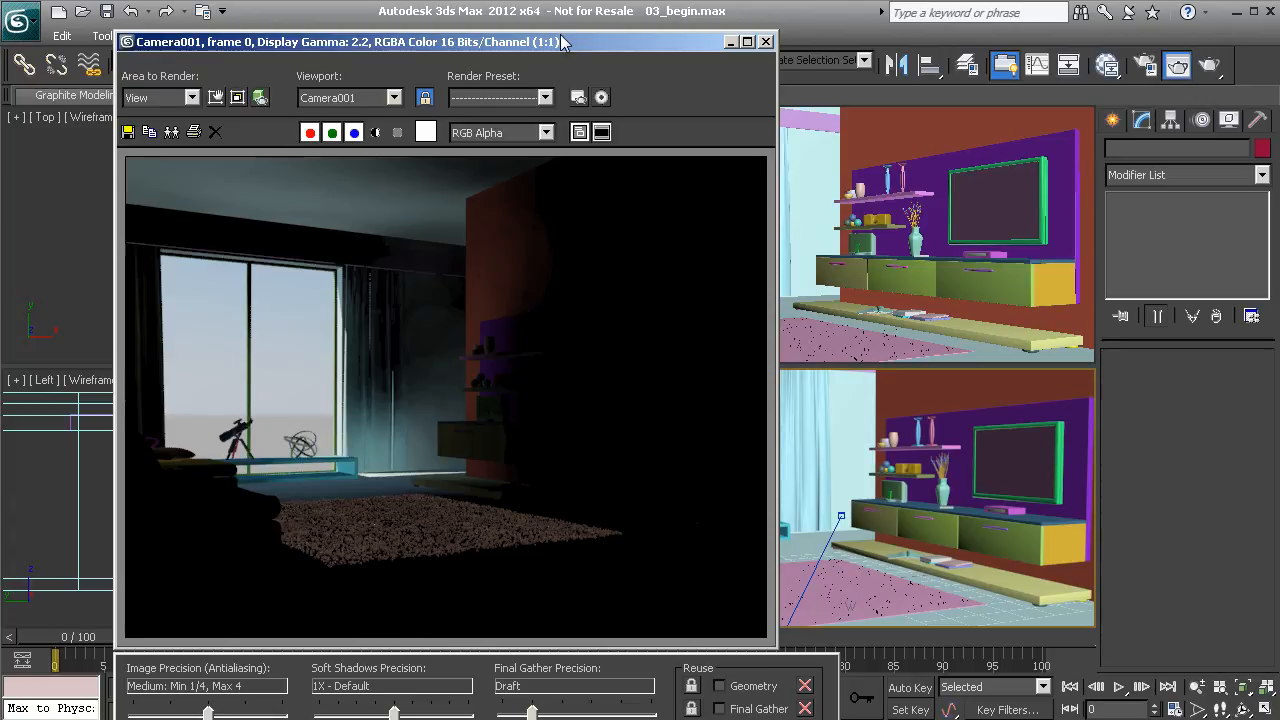
drag(570, 42, 590, 32)
key(shift+q)
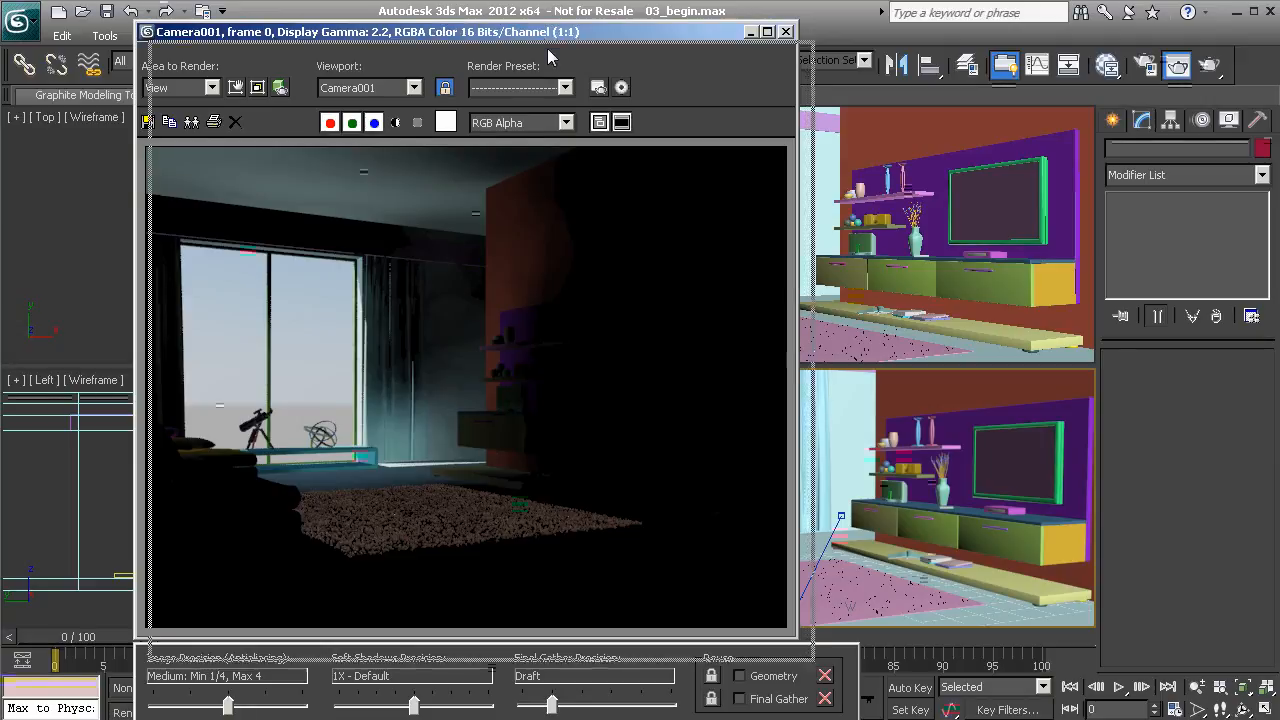
drag(537, 33, 558, 62)
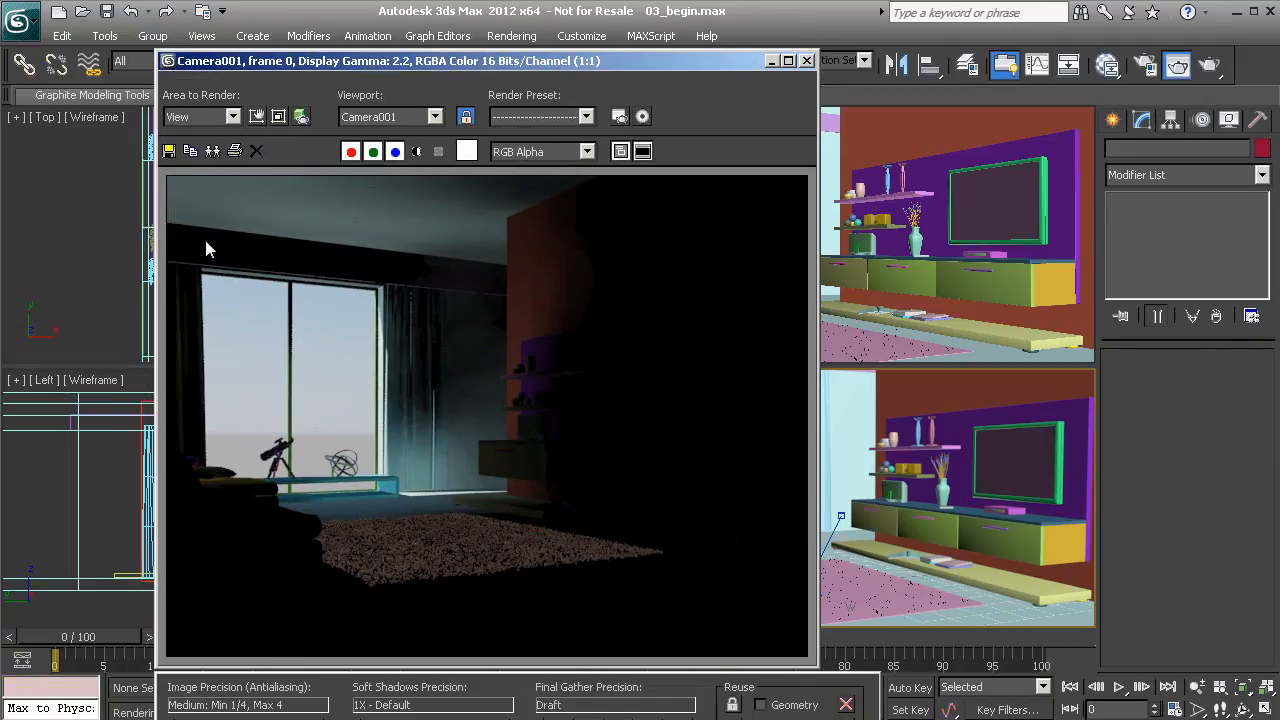